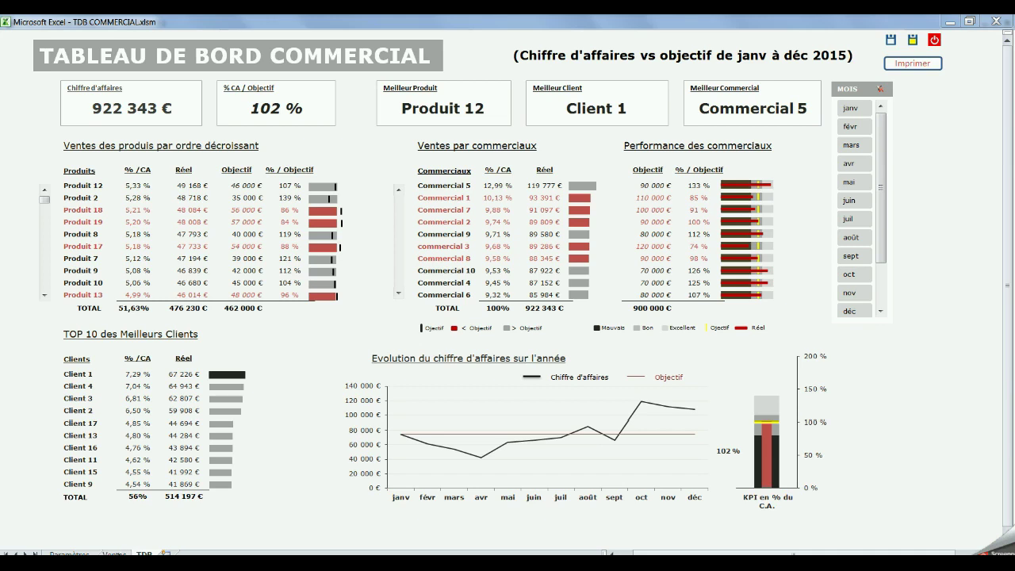
Look over the sales records on the Ventes sheet and open the Paramètres sheet
{"action": "left_click", "coordinate": [115, 553]}
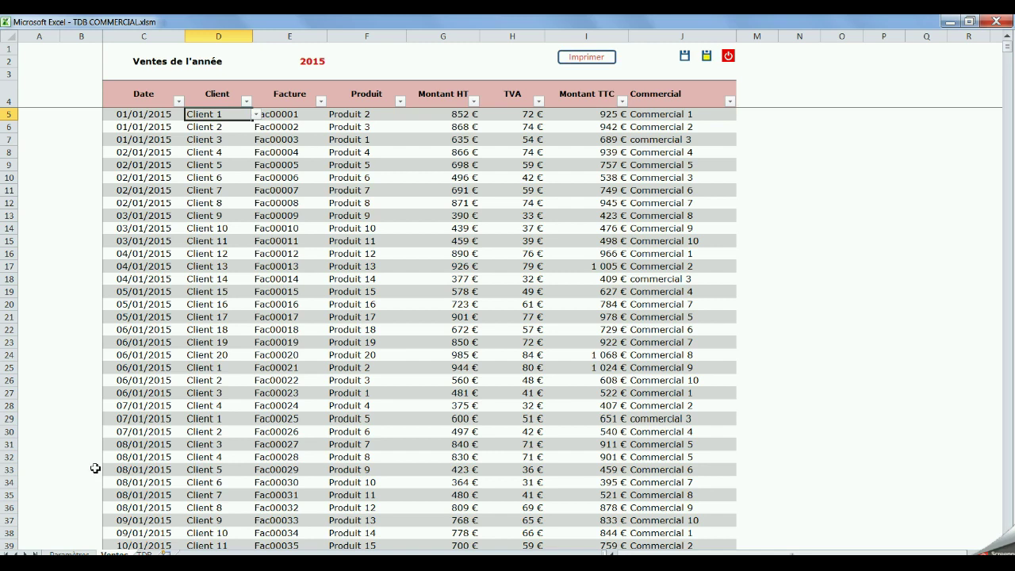
{"action": "left_click", "coordinate": [70, 553]}
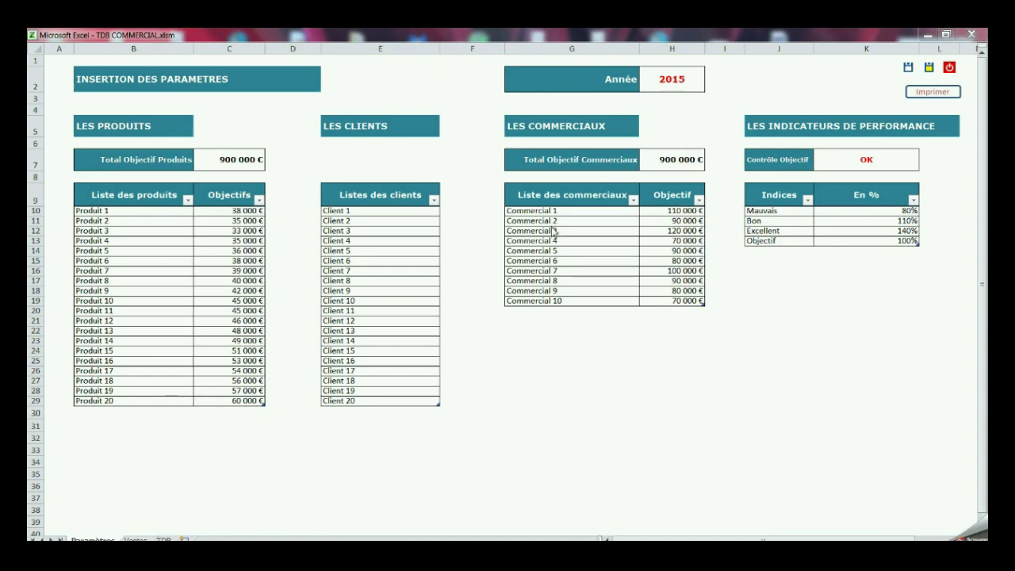
On the Ventes sheet, show the client choices in the first record's Client cell and the product choices in its Produit cell
{"action": "left_click", "coordinate": [137, 538]}
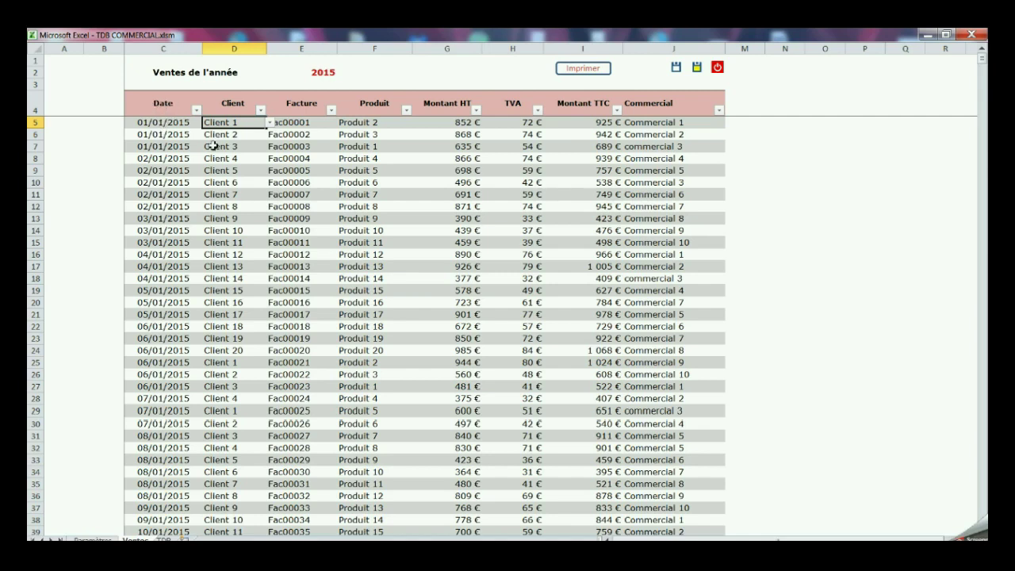
{"action": "left_click", "coordinate": [269, 125]}
{"action": "mouse_move", "coordinate": [271, 148]}
{"action": "left_mouse_down"}
{"action": "mouse_move", "coordinate": [271, 179]}
{"action": "mouse_move", "coordinate": [271, 141]}
{"action": "left_mouse_up"}
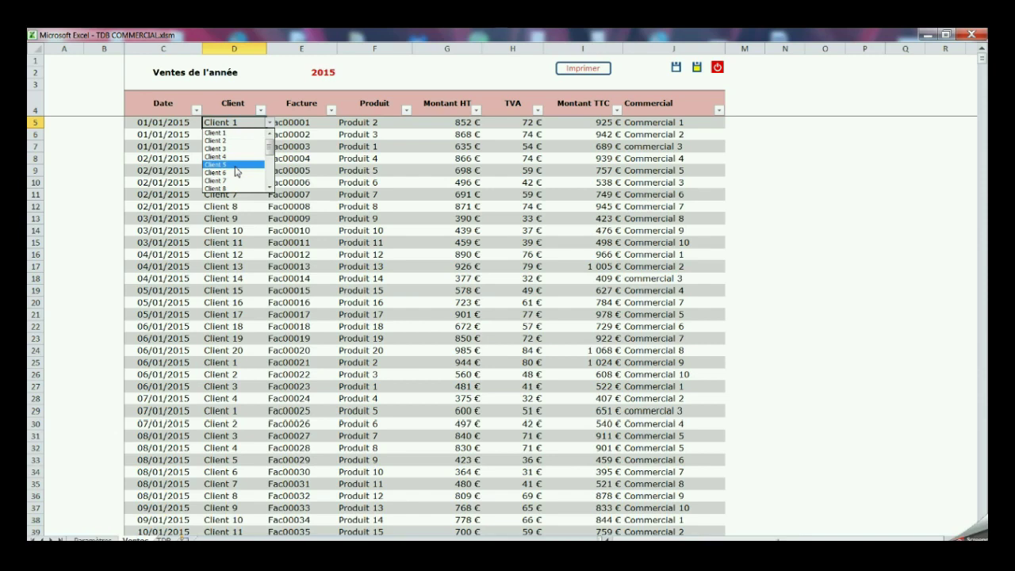
{"action": "left_click", "coordinate": [307, 123]}
{"action": "left_click", "coordinate": [306, 122]}
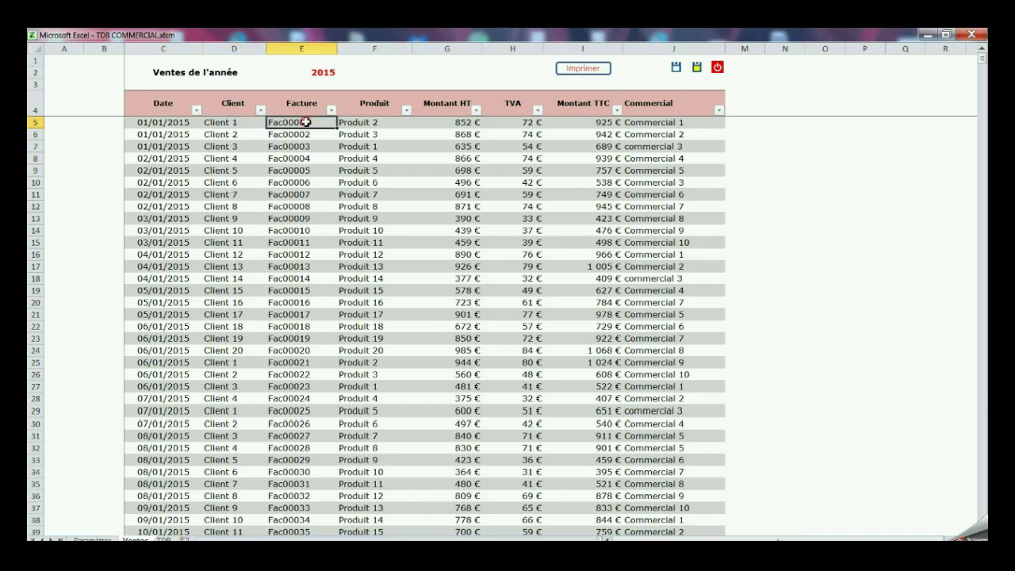
{"action": "left_click", "coordinate": [366, 122]}
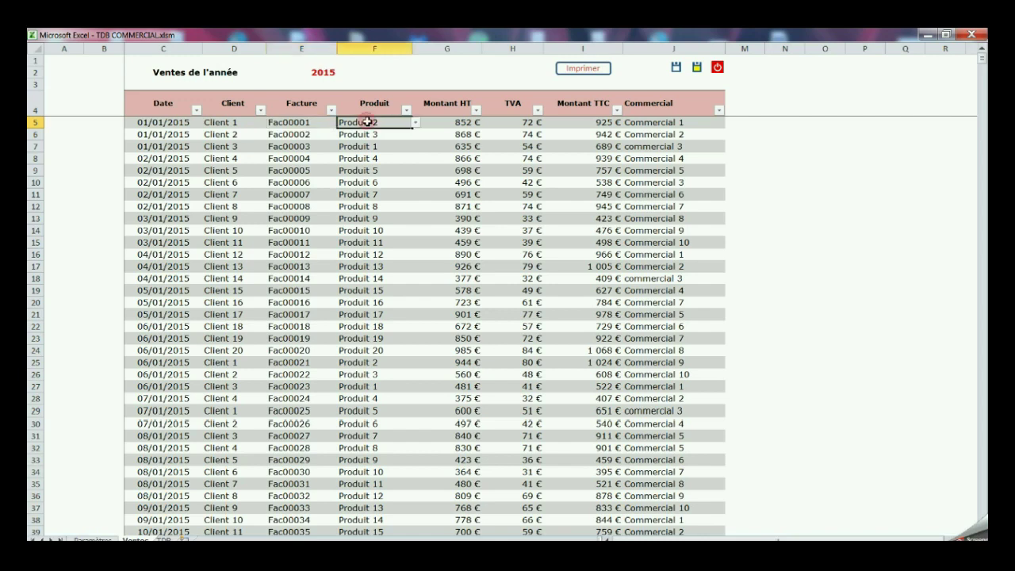
{"action": "left_click", "coordinate": [414, 123]}
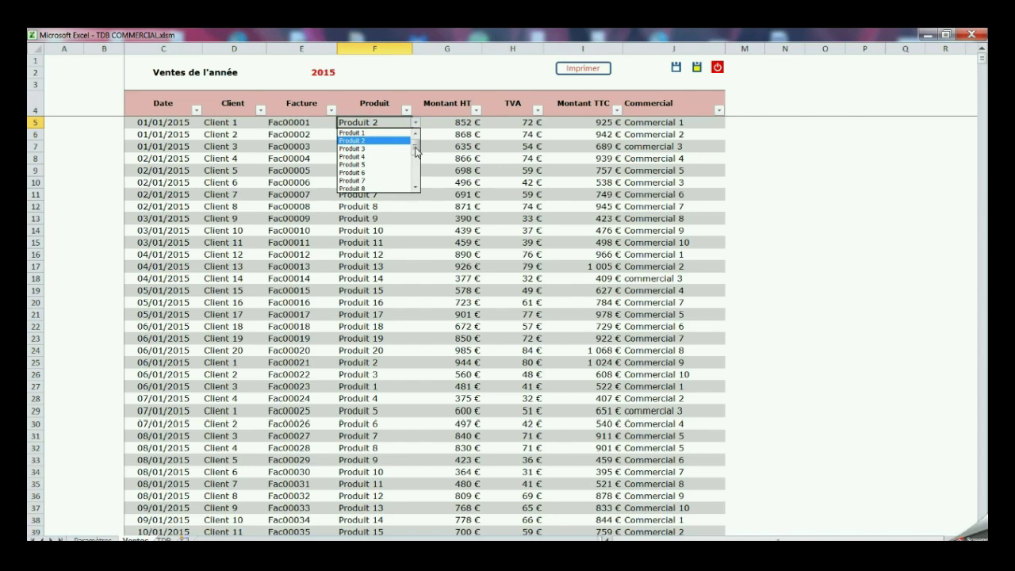
Inspect the Montant HT, TVA and Montant TTC cells in row 6 and browse the salesperson choices in its Commercial cell
{"action": "left_click", "coordinate": [460, 136]}
{"action": "left_click", "coordinate": [461, 137]}
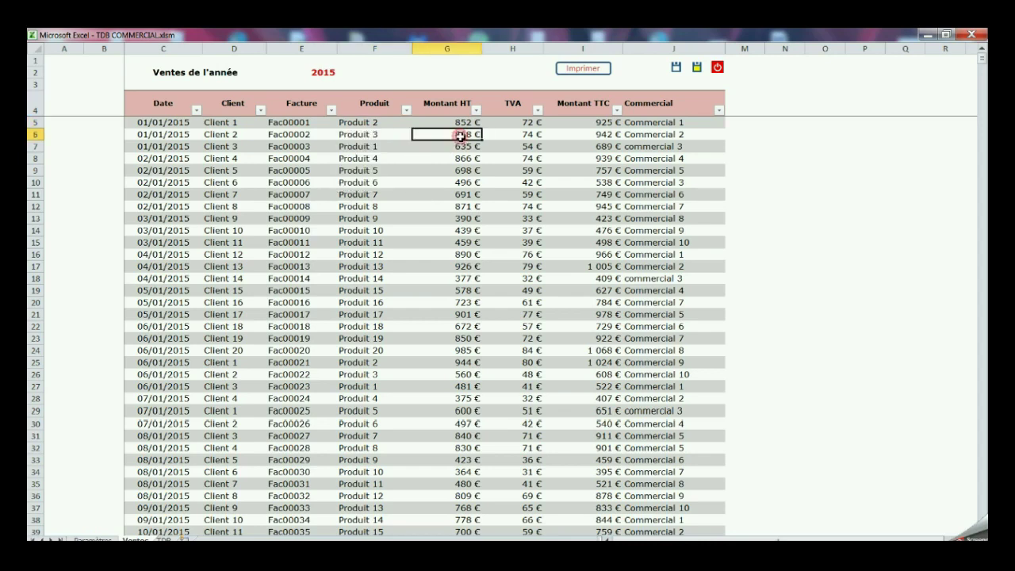
{"action": "left_click", "coordinate": [536, 134]}
{"action": "left_click", "coordinate": [600, 135]}
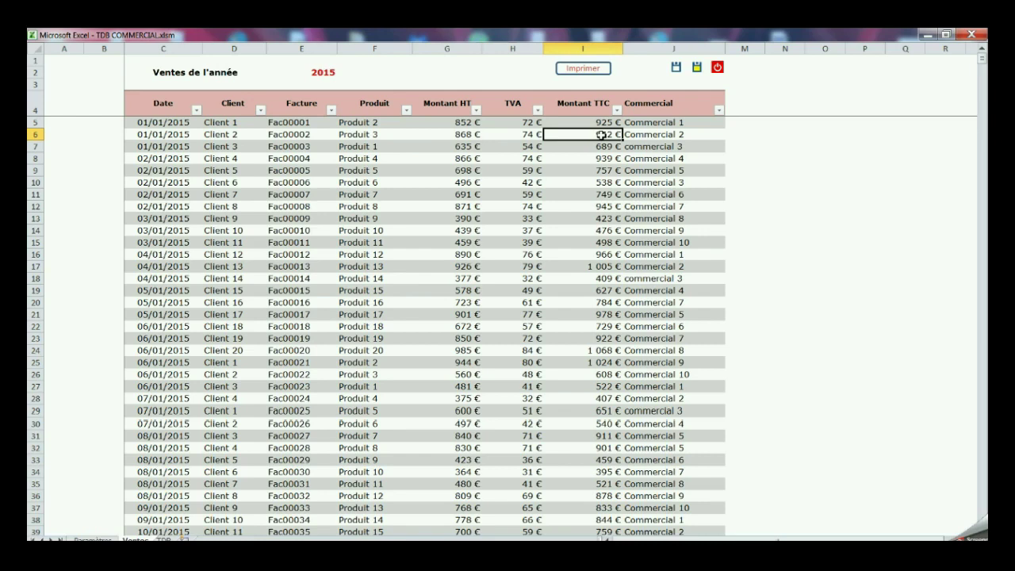
{"action": "left_click", "coordinate": [651, 135]}
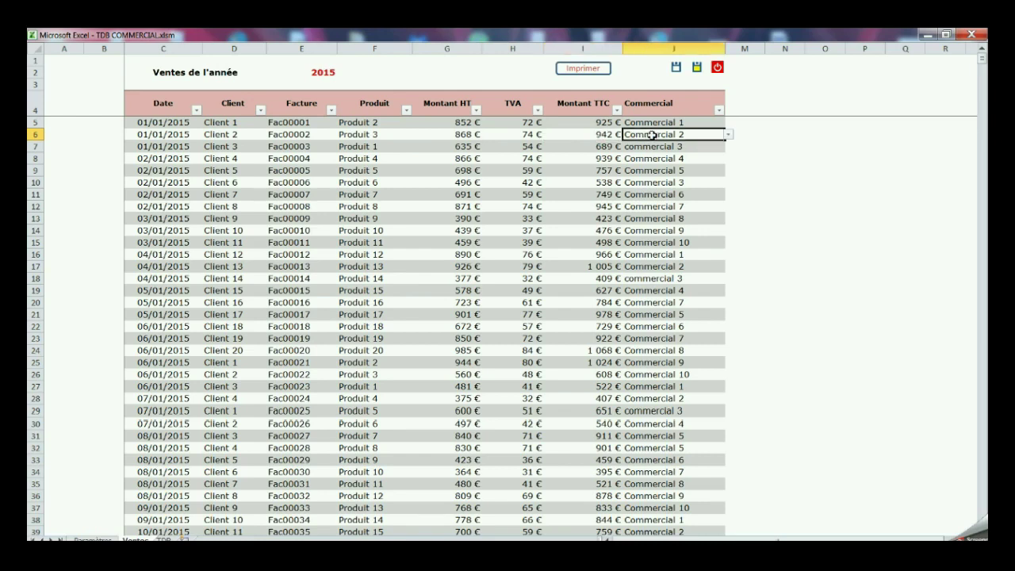
{"action": "left_click", "coordinate": [727, 134]}
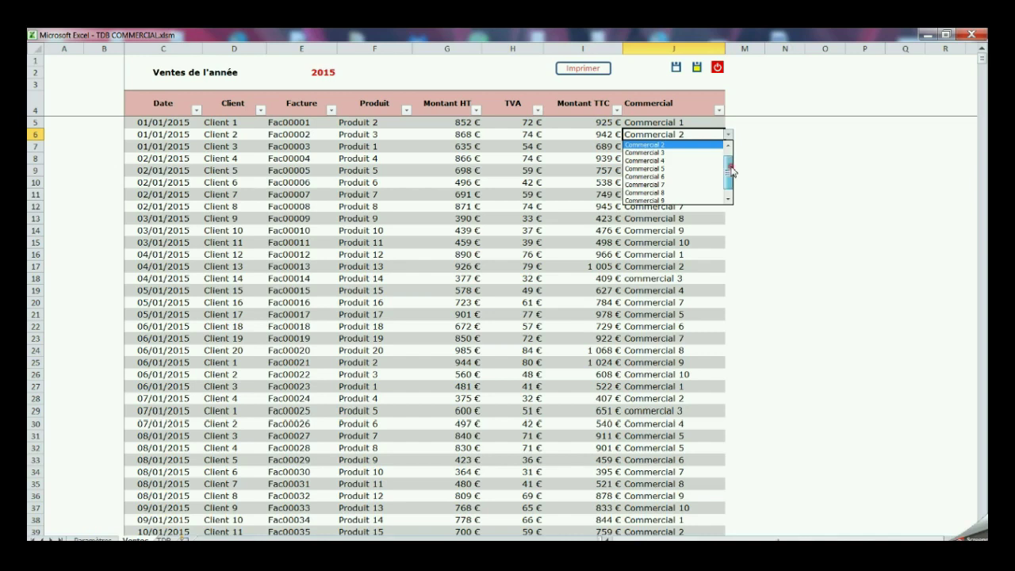
{"action": "mouse_move", "coordinate": [729, 155]}
{"action": "left_mouse_down"}
{"action": "mouse_move", "coordinate": [729, 187]}
{"action": "mouse_move", "coordinate": [726, 155]}
{"action": "left_mouse_up"}
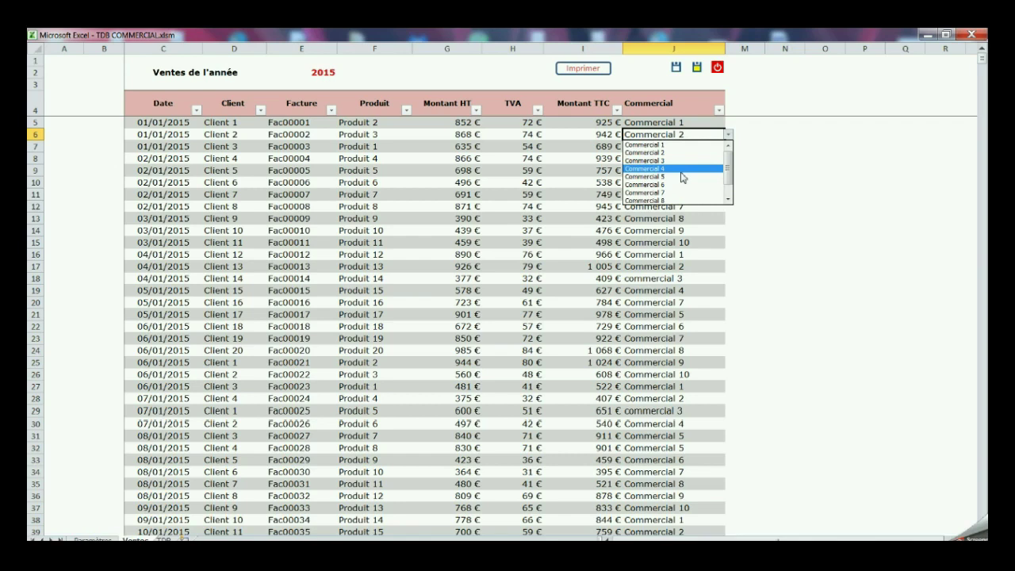
{"action": "key", "text": "Escape"}
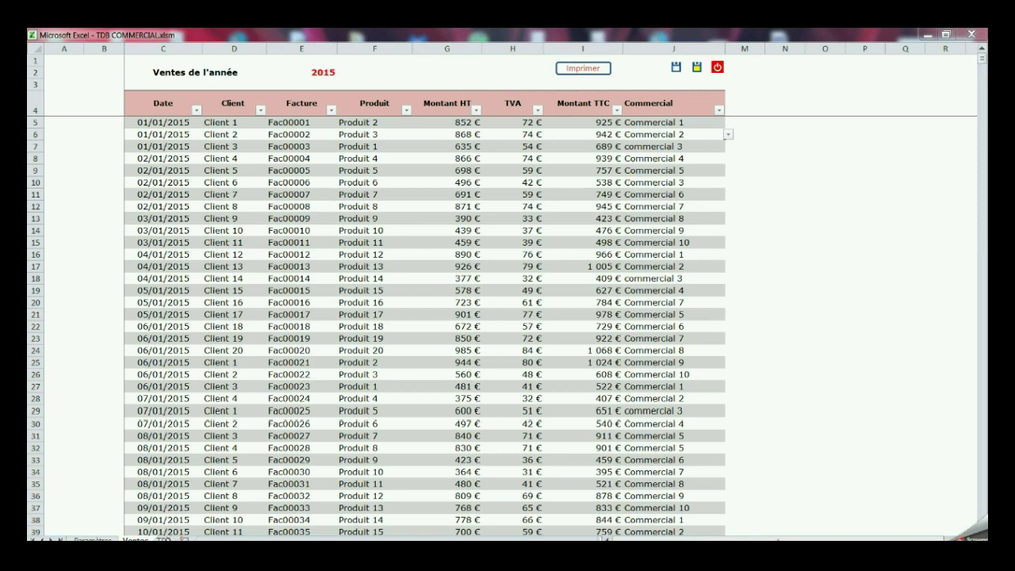
Filter the dashboard on the TDB sheet by single months, first janv and finally avr
{"action": "left_click", "coordinate": [167, 539]}
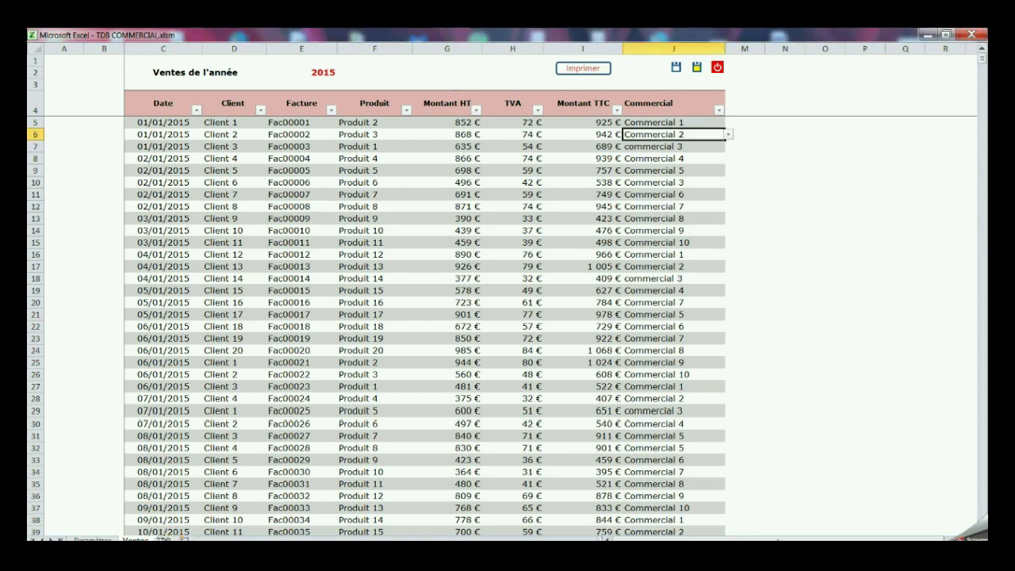
{"action": "left_click", "coordinate": [163, 539]}
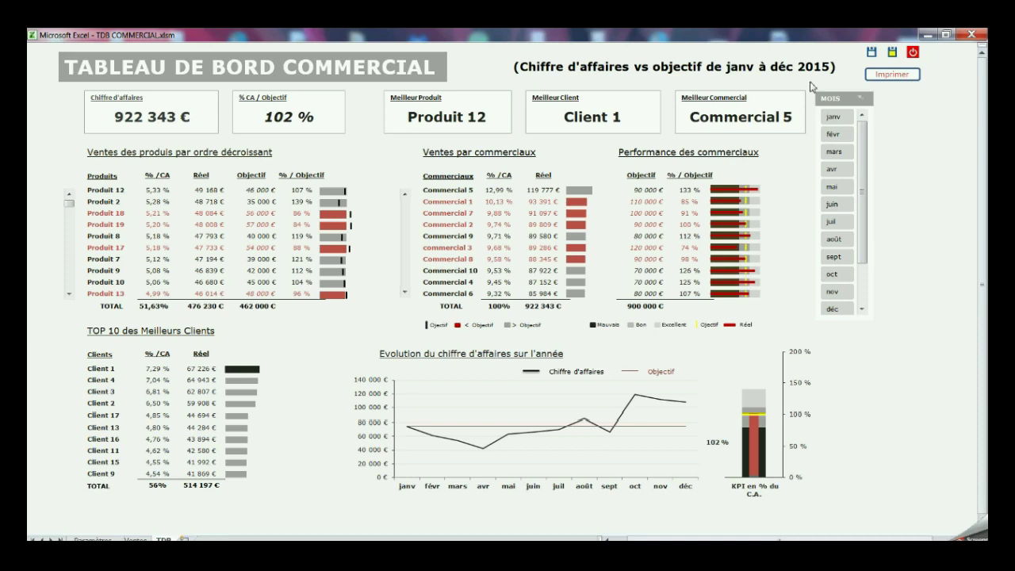
{"action": "left_click", "coordinate": [833, 116]}
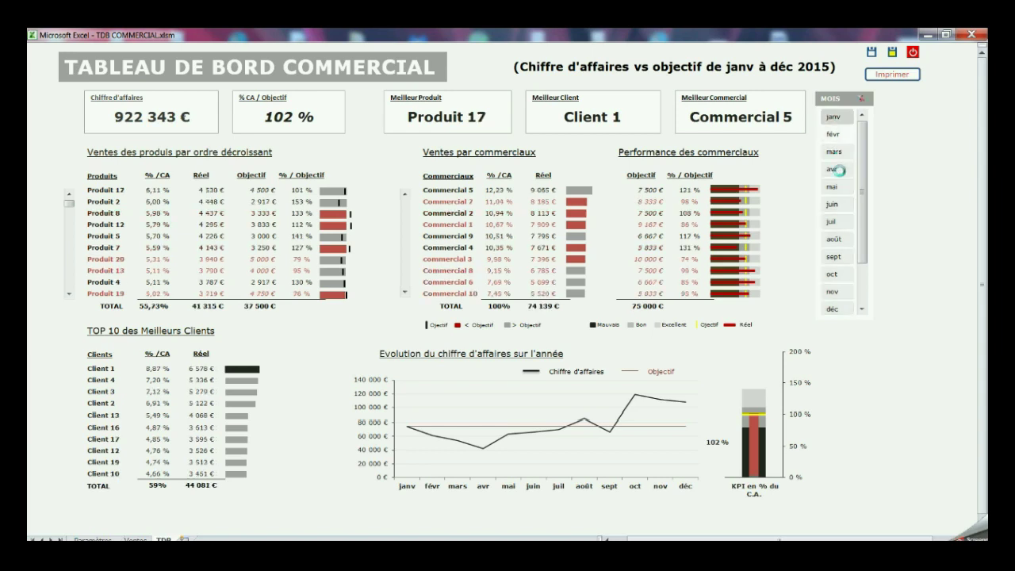
{"action": "left_click", "coordinate": [832, 168]}
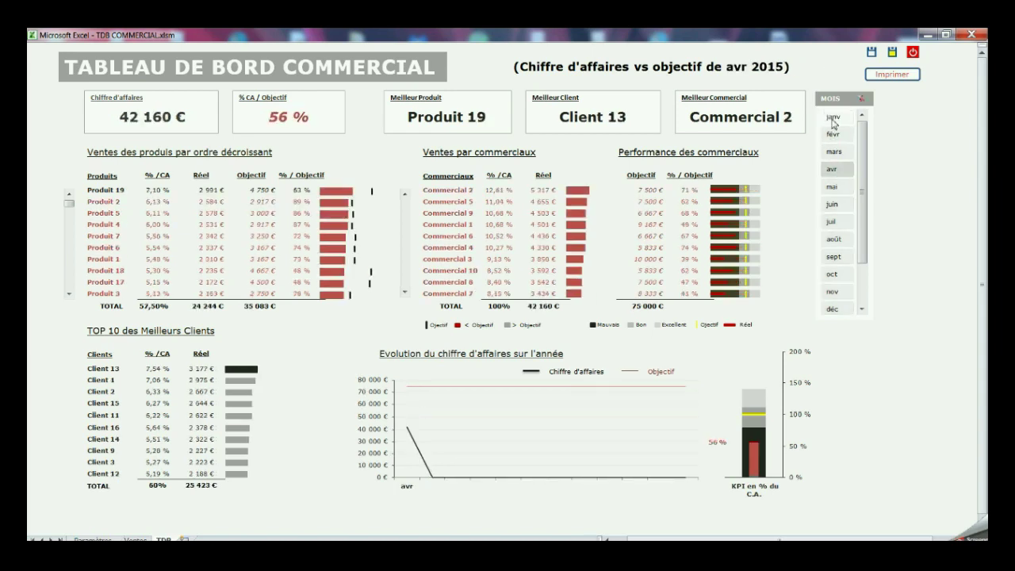
Filter the dashboard to the month range janv to juil, and clear the month filter
{"action": "left_click_drag", "start_coordinate": [832, 119], "coordinate": [833, 222]}
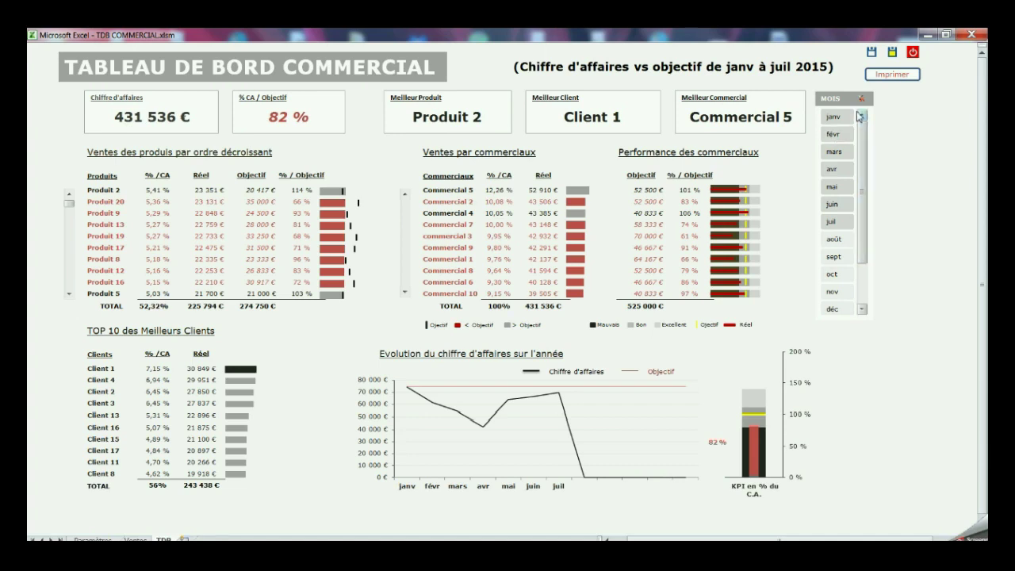
{"action": "left_click", "coordinate": [862, 99]}
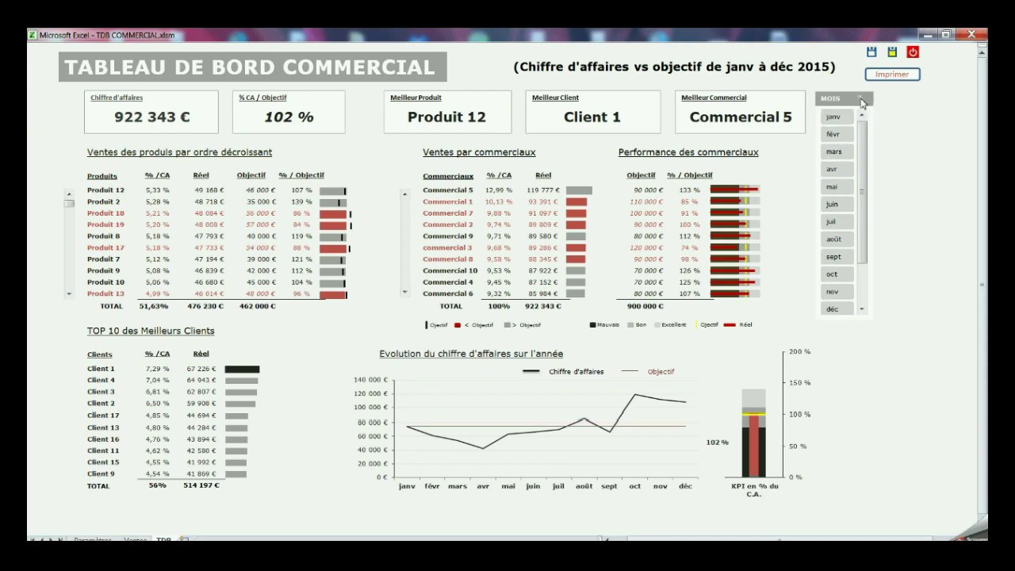
Filter the dashboard to févr and to mars, clearing the month filter after each one
{"action": "left_click", "coordinate": [844, 140]}
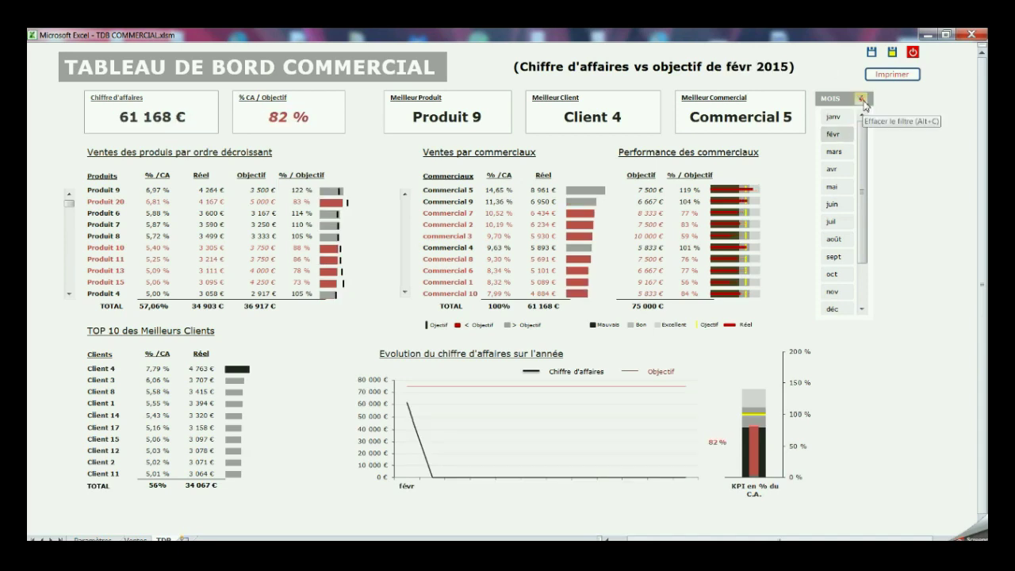
{"action": "left_click", "coordinate": [861, 98]}
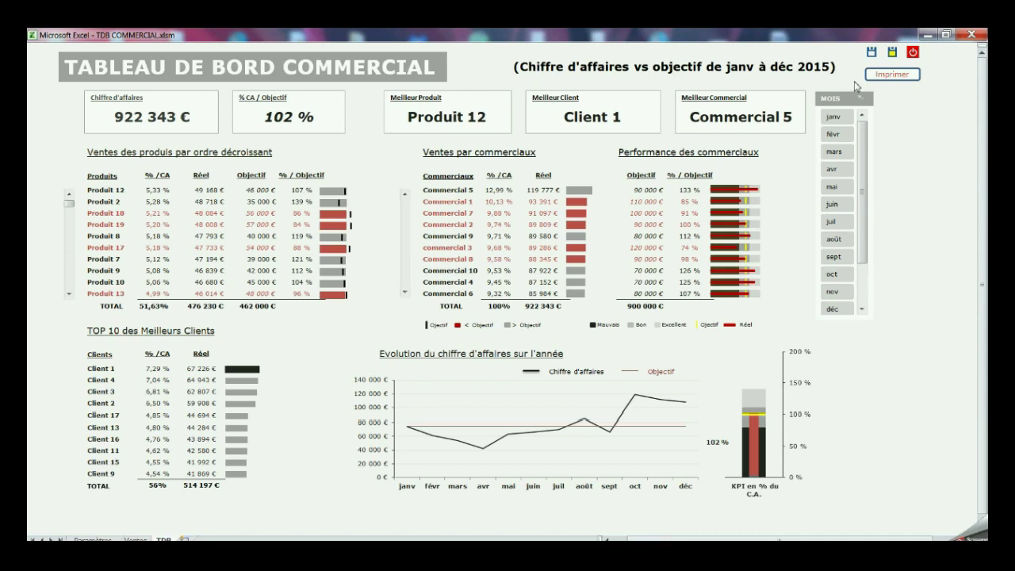
{"action": "left_click", "coordinate": [837, 151]}
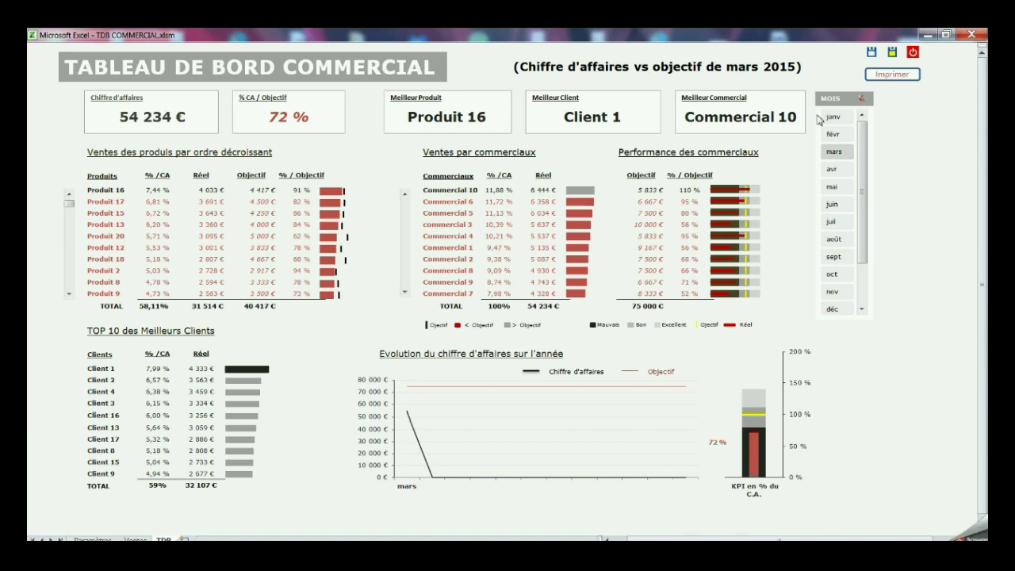
{"action": "left_click", "coordinate": [861, 99]}
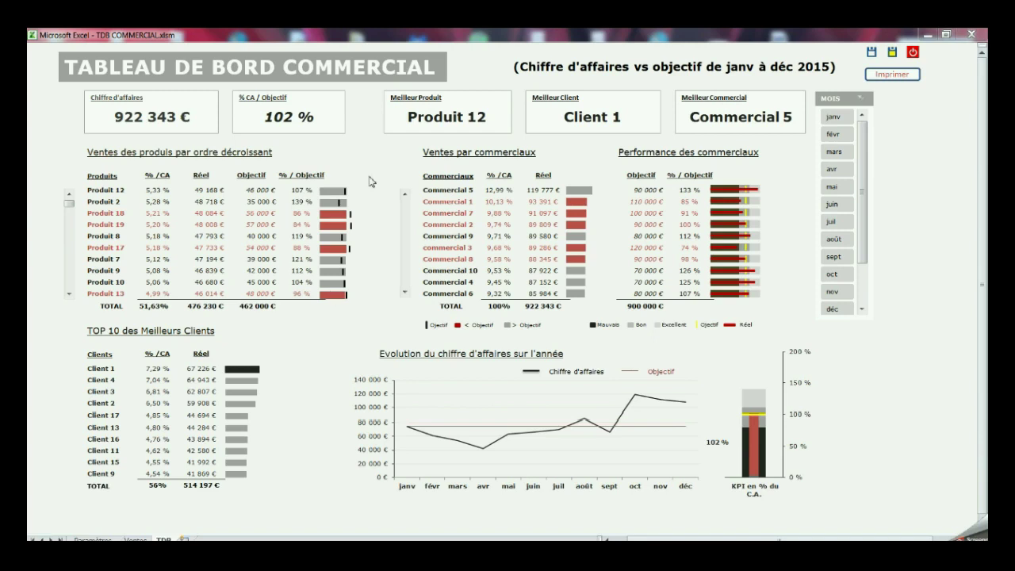
Examine the product and salesperson bar charts on the dashboard, and open the performance indices on the Paramètres sheet
{"action": "mouse_move", "coordinate": [323, 195]}
{"action": "mouse_move", "coordinate": [336, 197]}
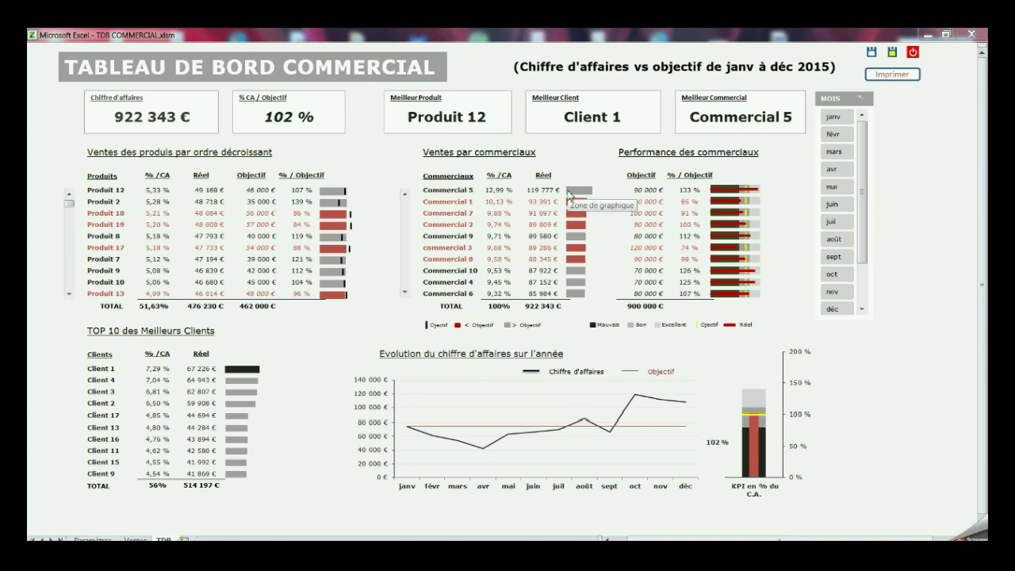
{"action": "mouse_move", "coordinate": [583, 194]}
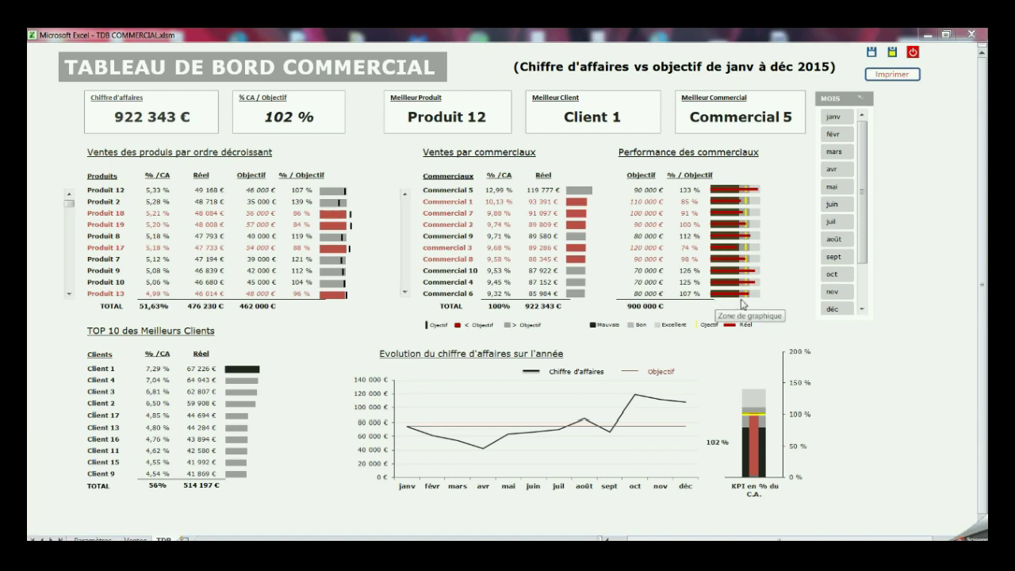
{"action": "mouse_move", "coordinate": [744, 302]}
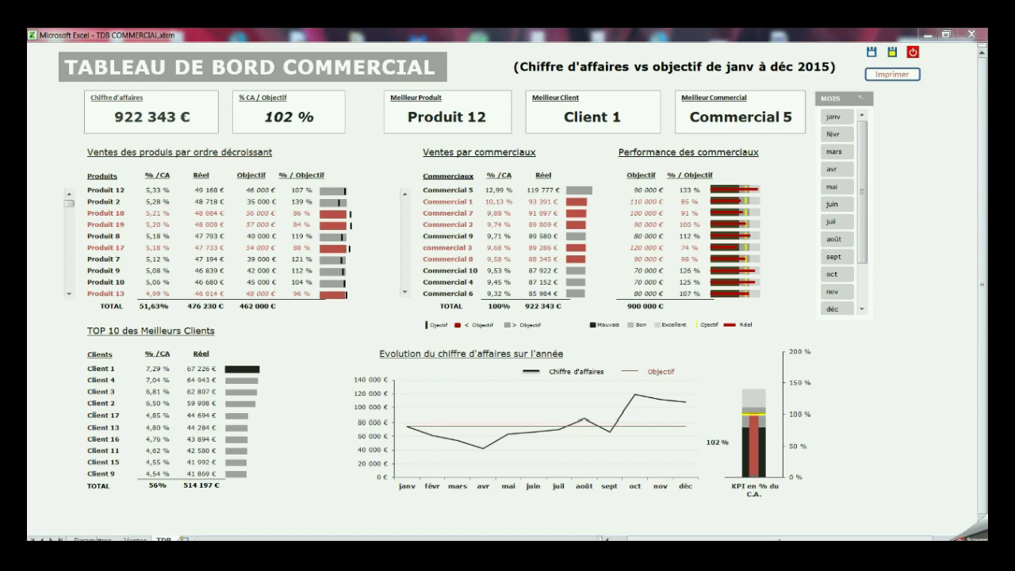
{"action": "left_click", "coordinate": [94, 539]}
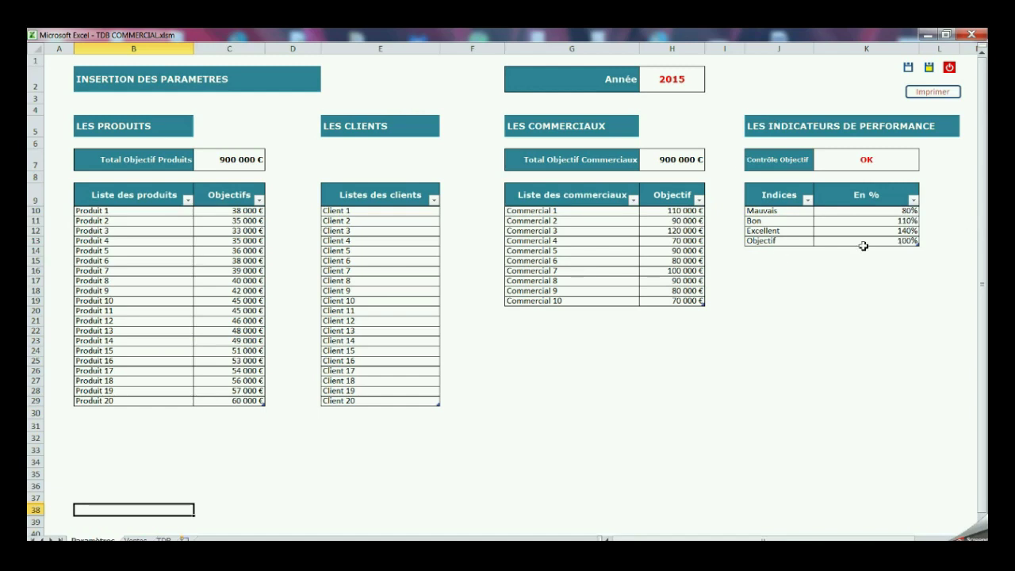
Return to the TDB sheet and examine the bars in the Performance des commerciaux chart for Commercial 5 and commercial 3
{"action": "left_click", "coordinate": [163, 539]}
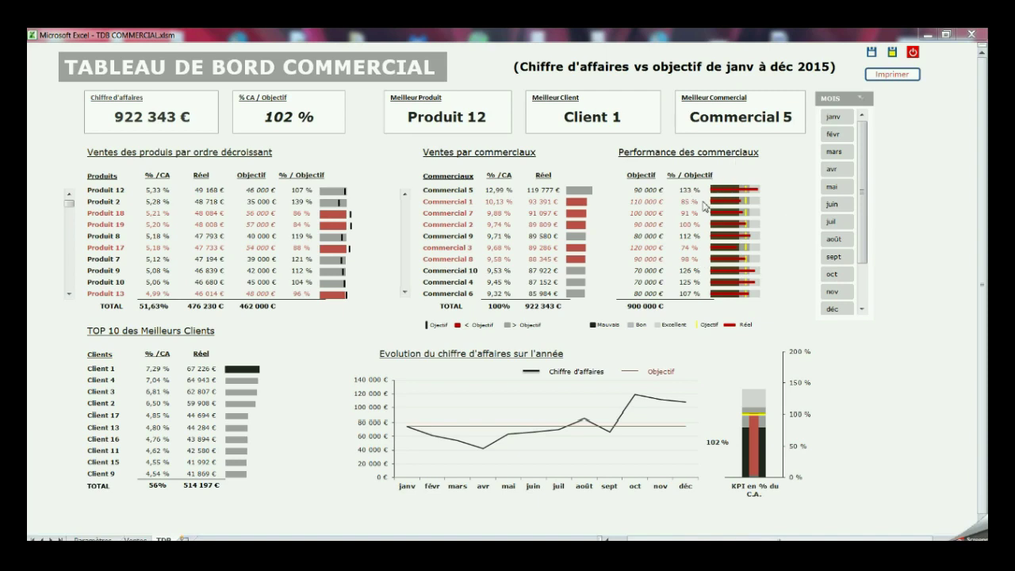
{"action": "mouse_move", "coordinate": [714, 194]}
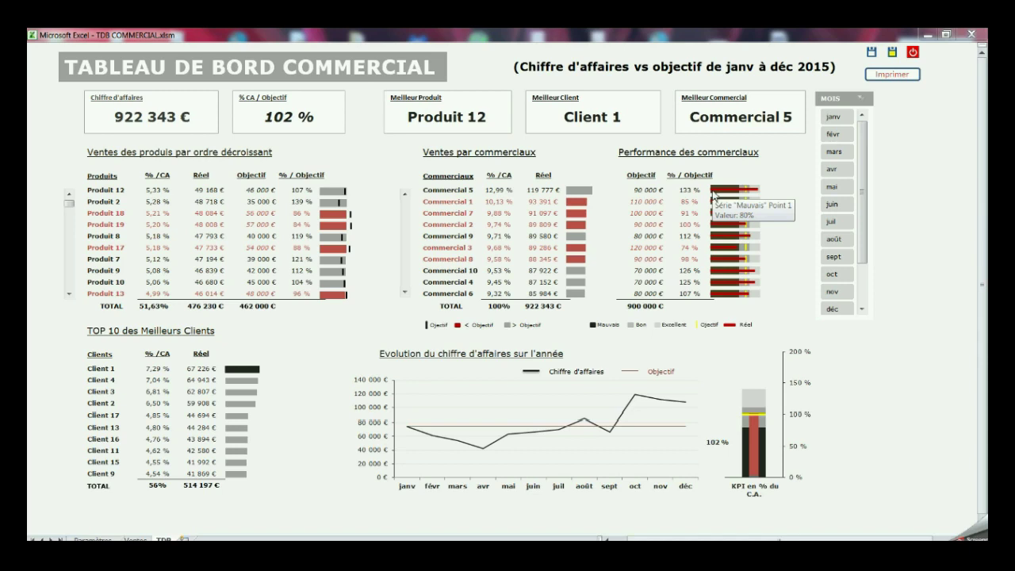
{"action": "mouse_move", "coordinate": [760, 197]}
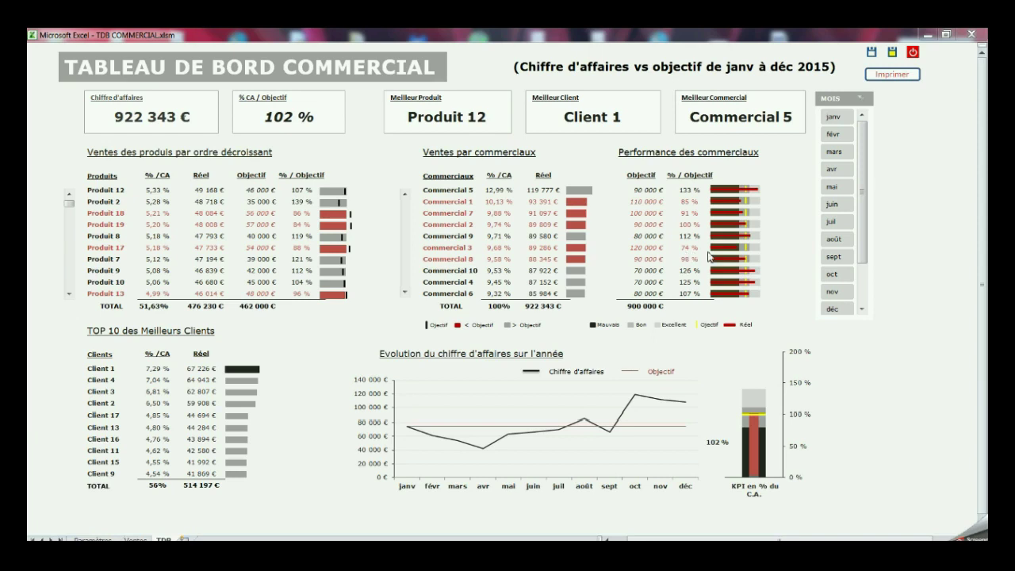
{"action": "mouse_move", "coordinate": [715, 252]}
{"action": "mouse_move", "coordinate": [750, 249]}
Review the Paramètres and Ventes sheets, and go back to the TDB dashboard
{"action": "left_click", "coordinate": [92, 539]}
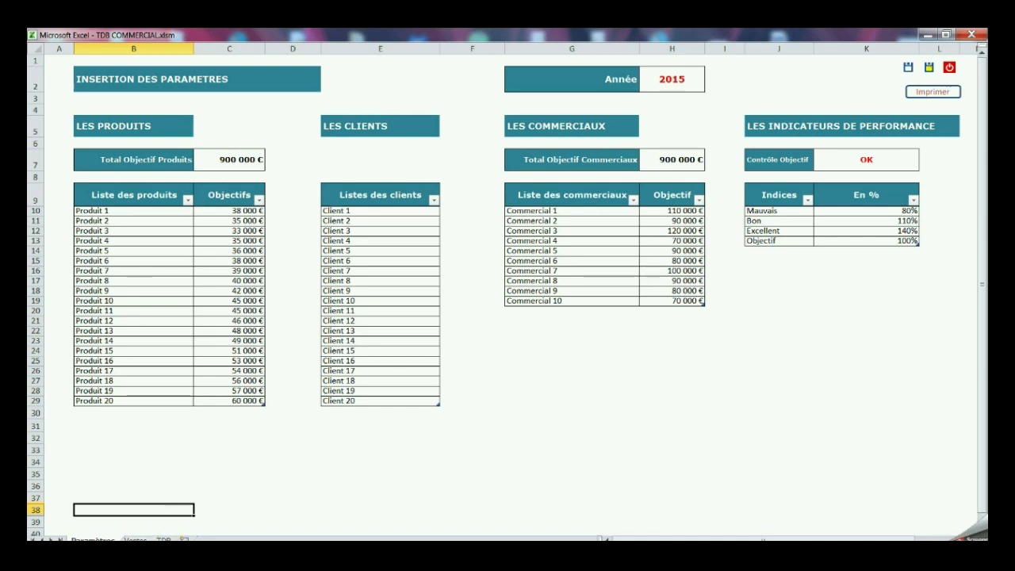
{"action": "left_click", "coordinate": [135, 540]}
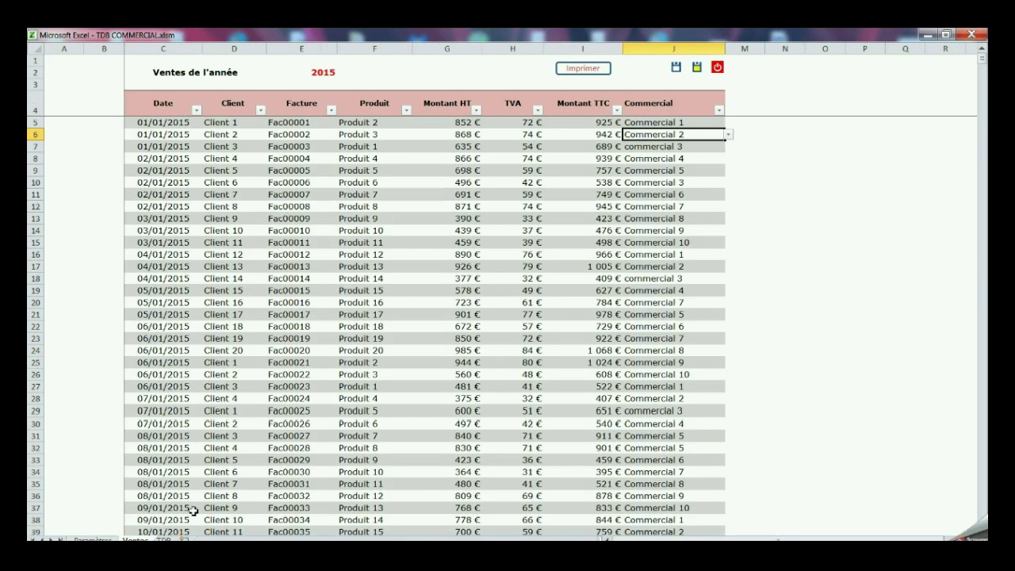
{"action": "left_click", "coordinate": [163, 539]}
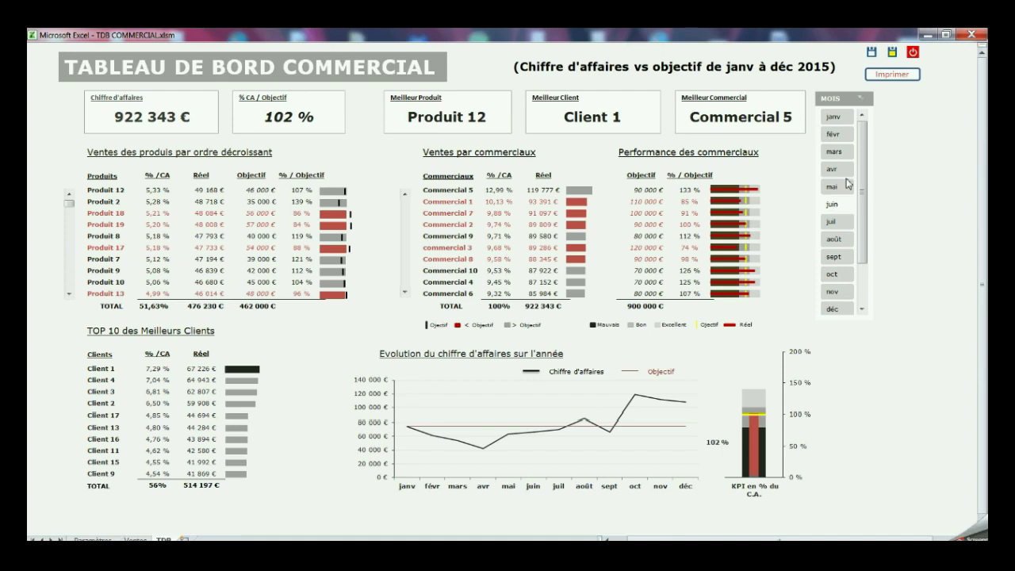
Filter the dashboard to janv, examine the salespeople's performance bars, and clear the month filter
{"action": "left_click", "coordinate": [832, 119]}
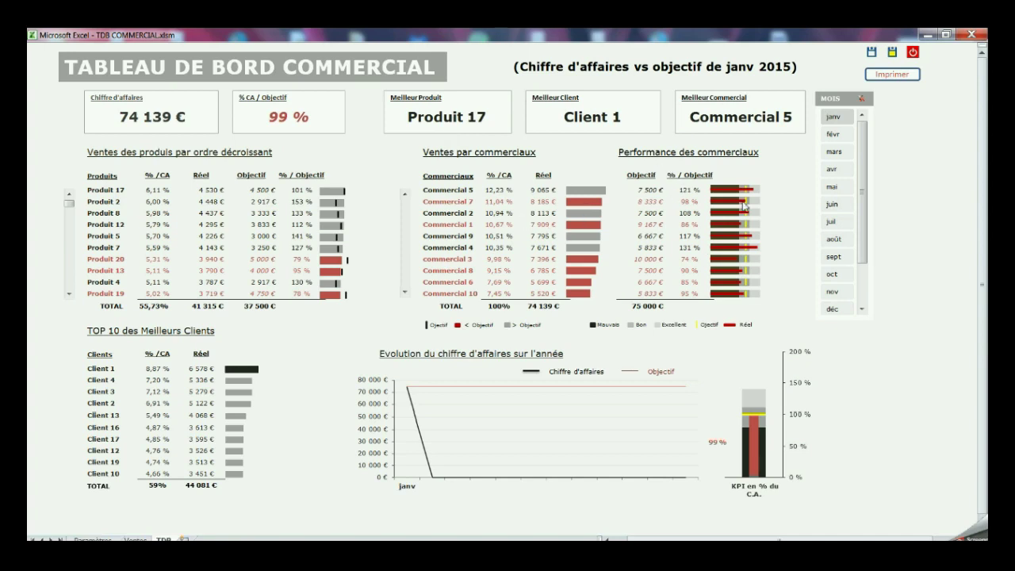
{"action": "mouse_move", "coordinate": [745, 207]}
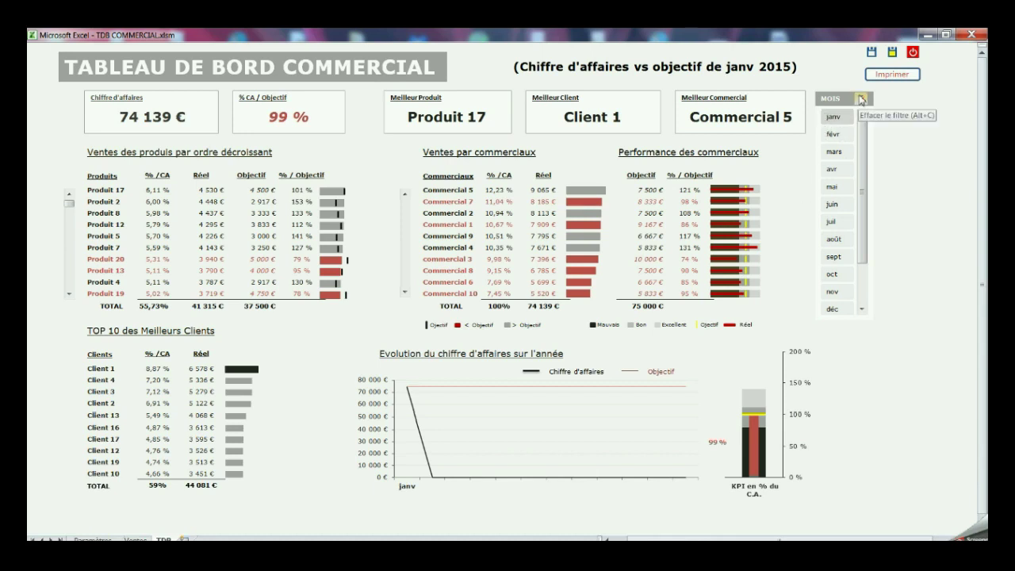
{"action": "left_click", "coordinate": [861, 98]}
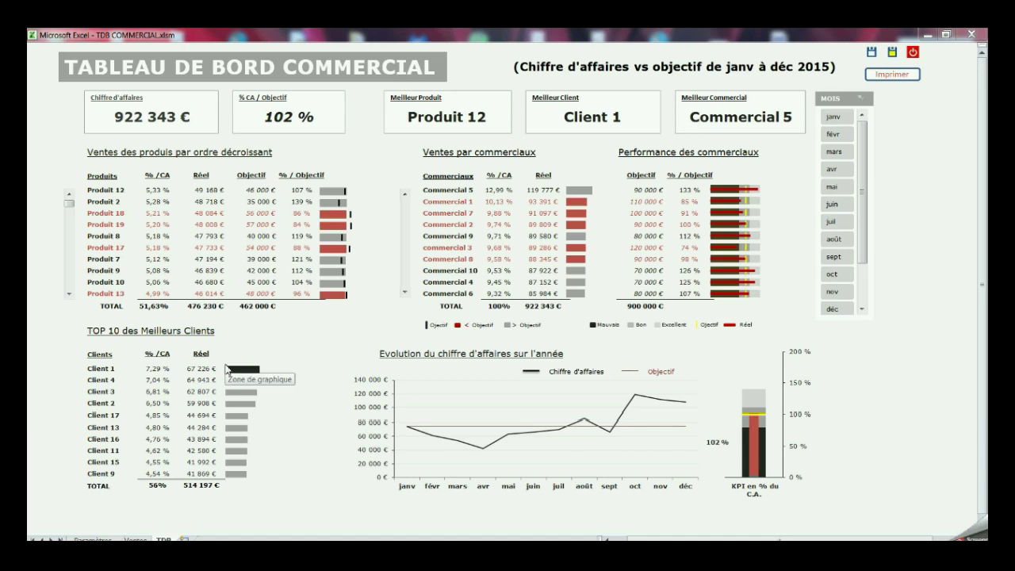
Examine the top clients, yearly revenue and KPI charts, and open the performance indices on the Paramètres sheet
{"action": "mouse_move", "coordinate": [247, 376]}
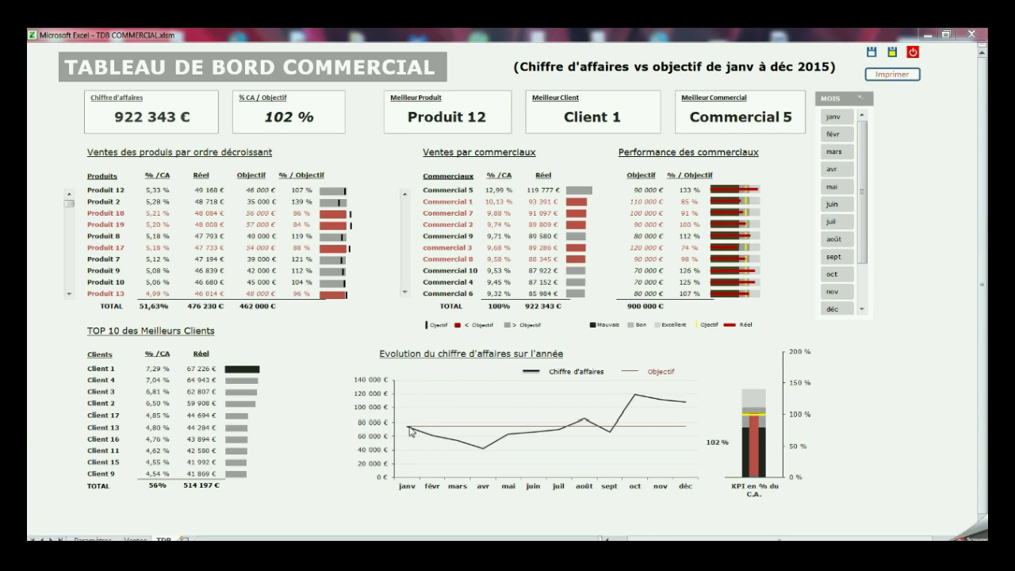
{"action": "mouse_move", "coordinate": [412, 432]}
{"action": "mouse_move", "coordinate": [752, 425]}
{"action": "left_click", "coordinate": [99, 537]}
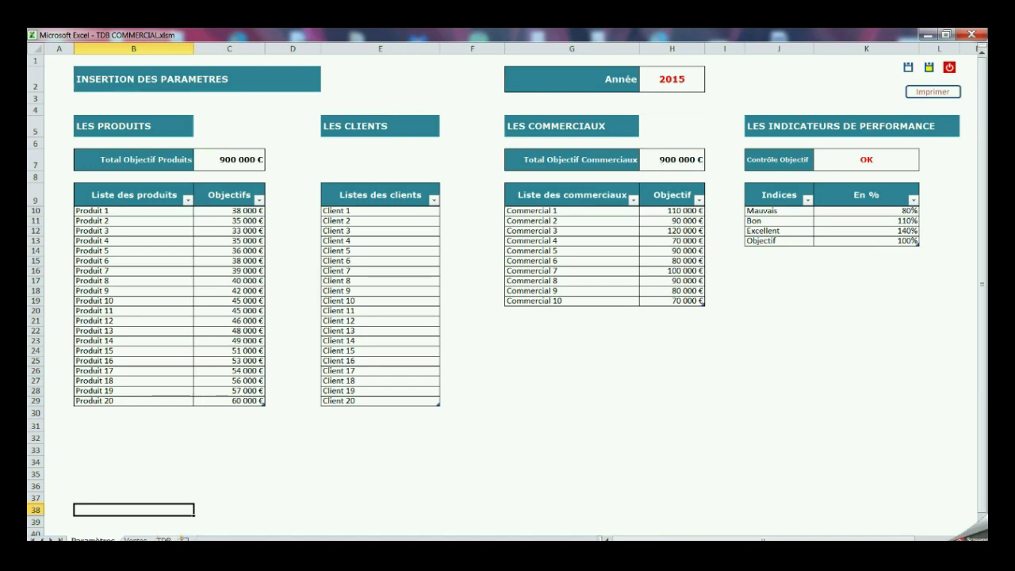
Return to the TDB dashboard and examine the Excellent band in the salespeople's performance chart
{"action": "left_click", "coordinate": [164, 540]}
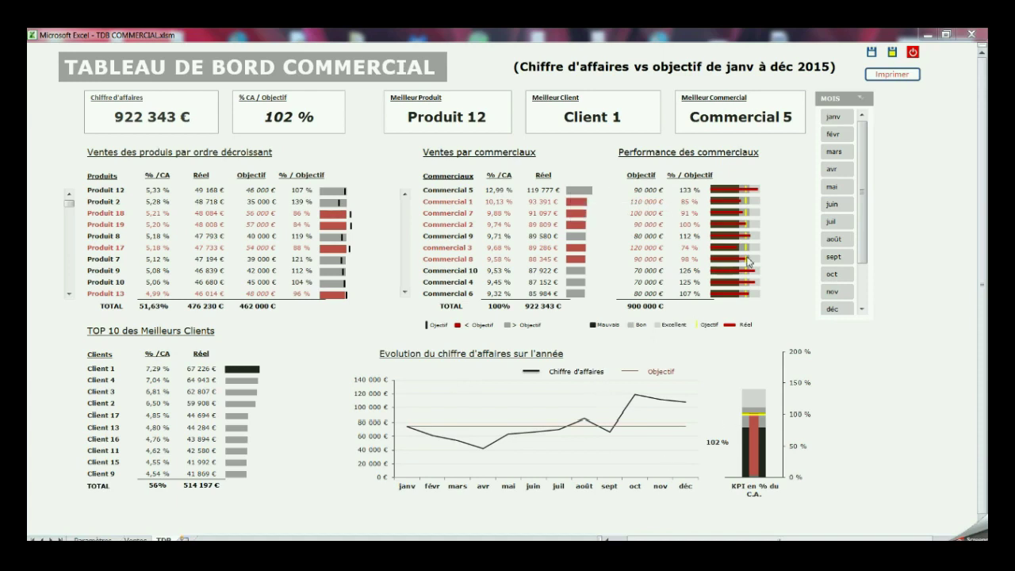
{"action": "mouse_move", "coordinate": [759, 270]}
{"action": "mouse_move", "coordinate": [760, 236]}
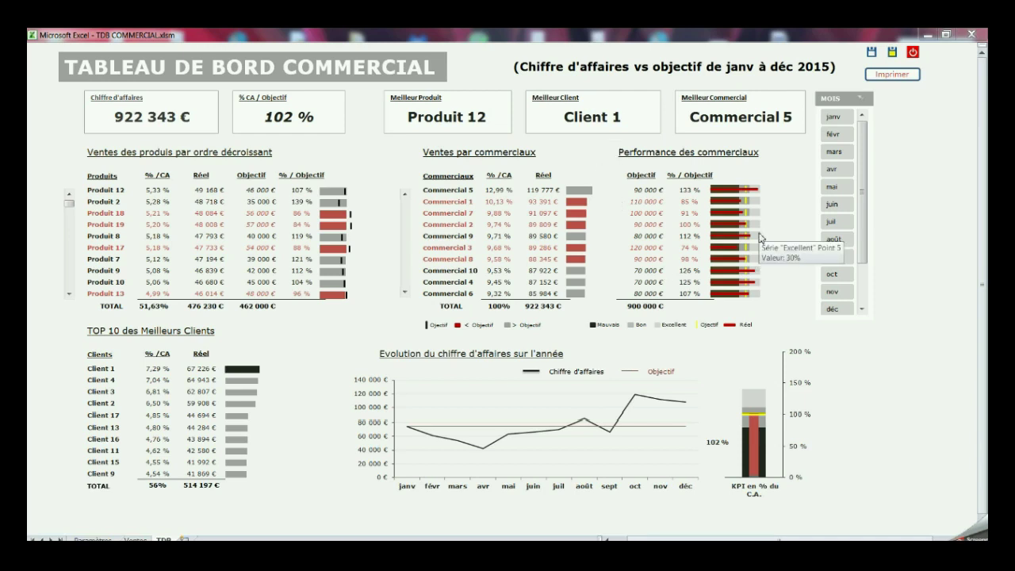